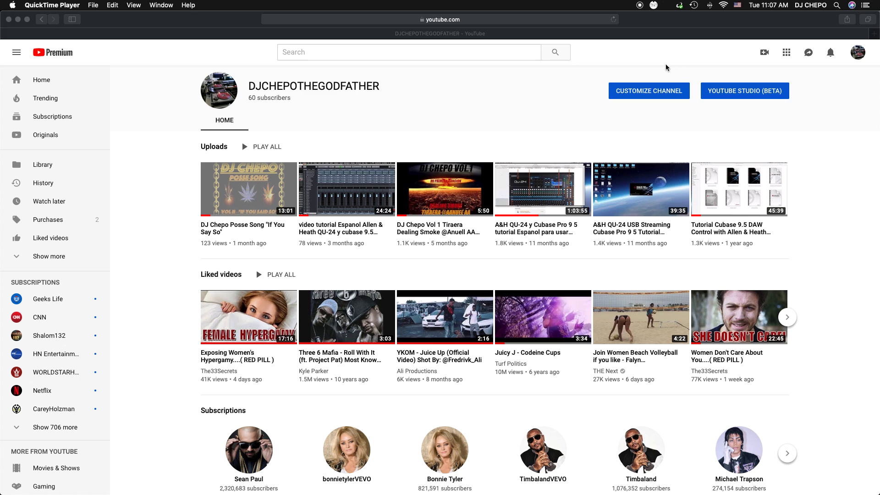
Bring Safari forward and look through the YouTube account menu, then dismiss it.
click(860, 59)
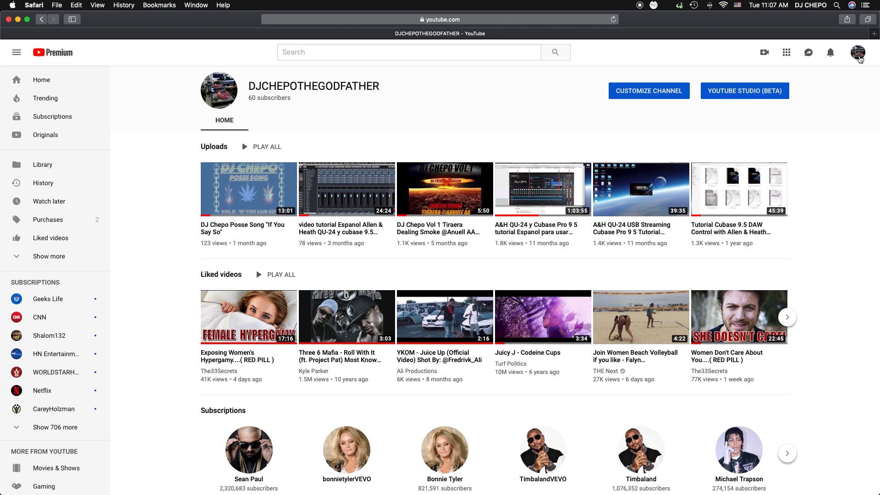
click(856, 58)
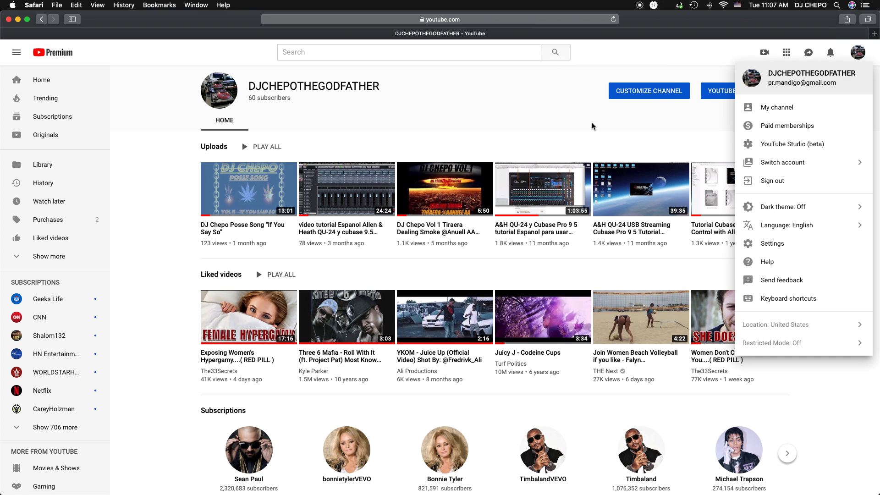
click(531, 126)
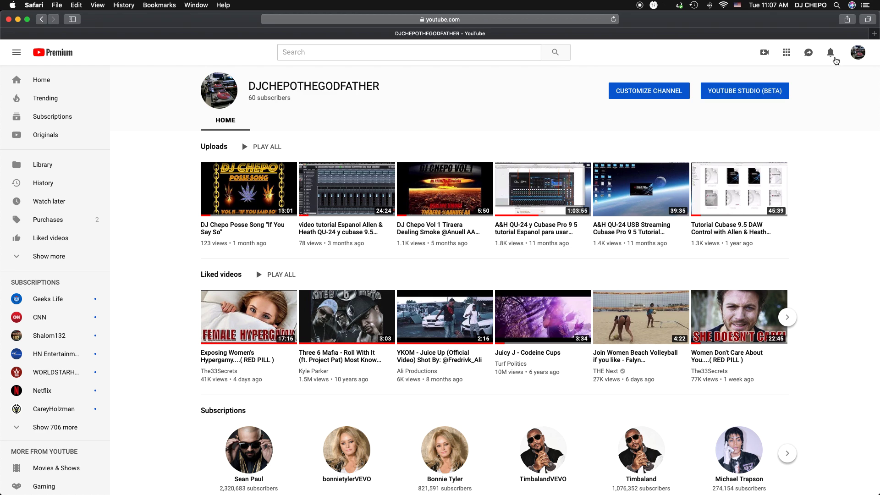
Scroll through recent YouTube notifications, then close the Safari window to reveal Cubase.
click(830, 53)
scroll(724, 257, down, 5)
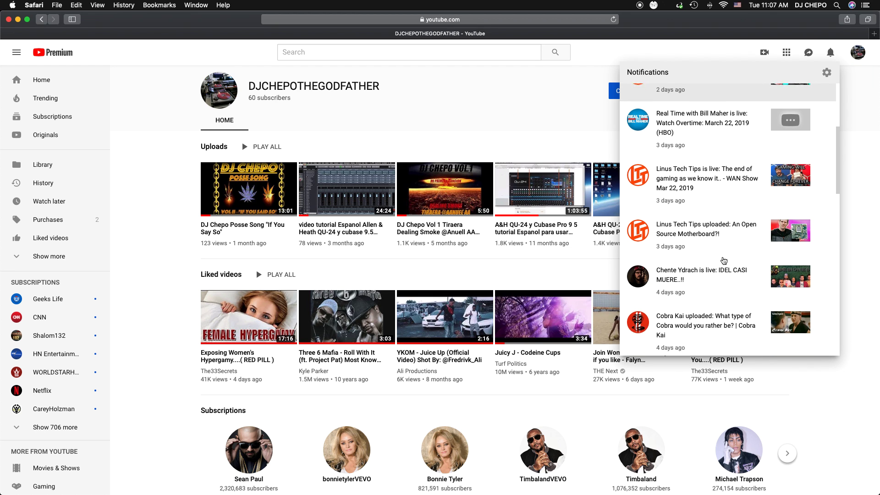
scroll(720, 260, down, 10)
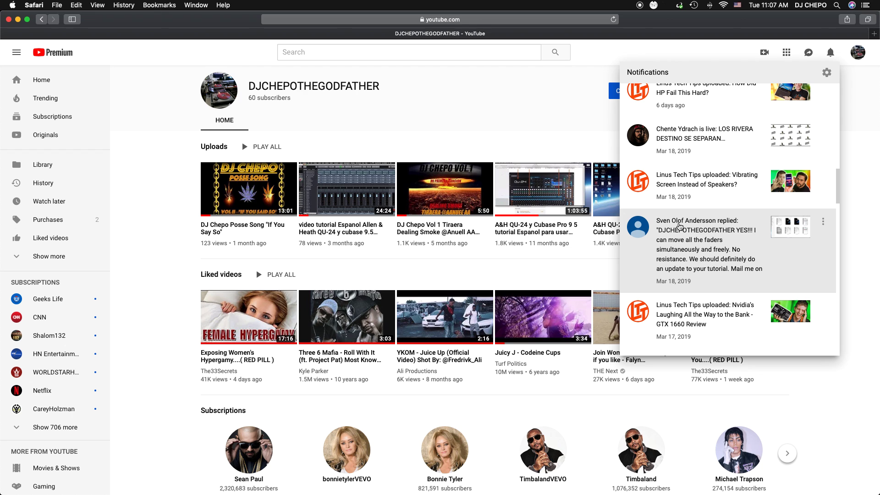
click(483, 113)
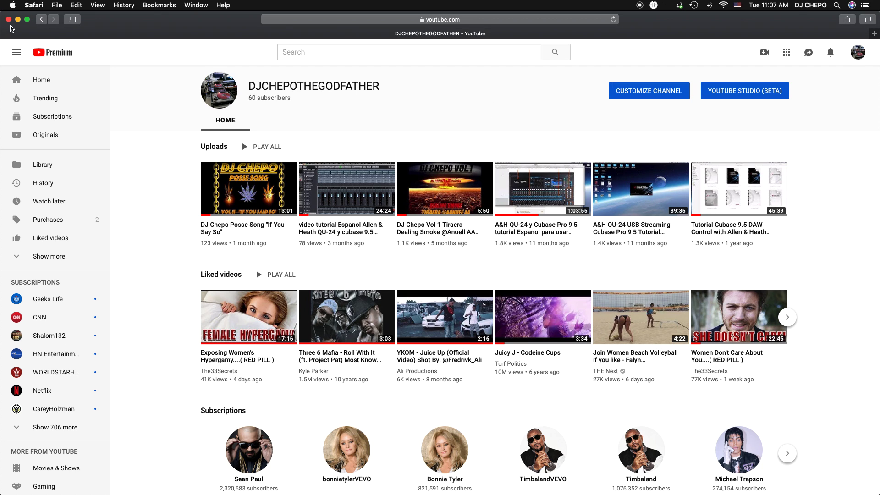
click(8, 20)
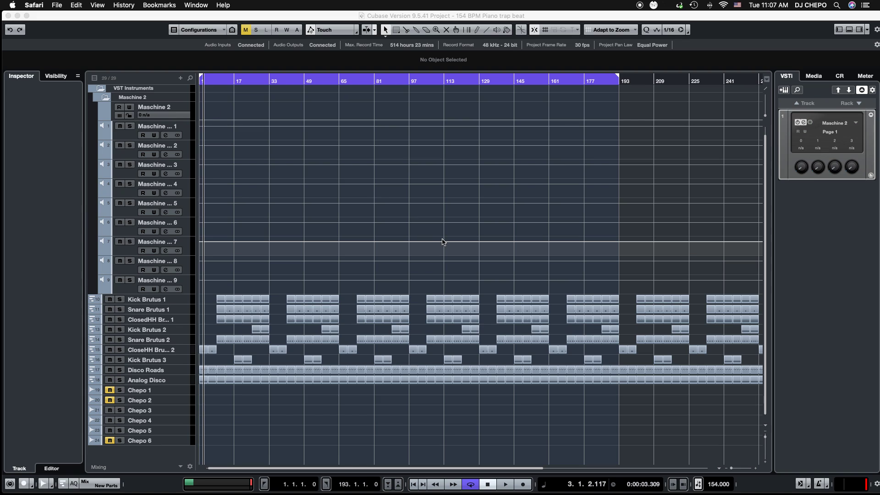
Activate the Cubase project window and bring up the Studio menu.
click(216, 20)
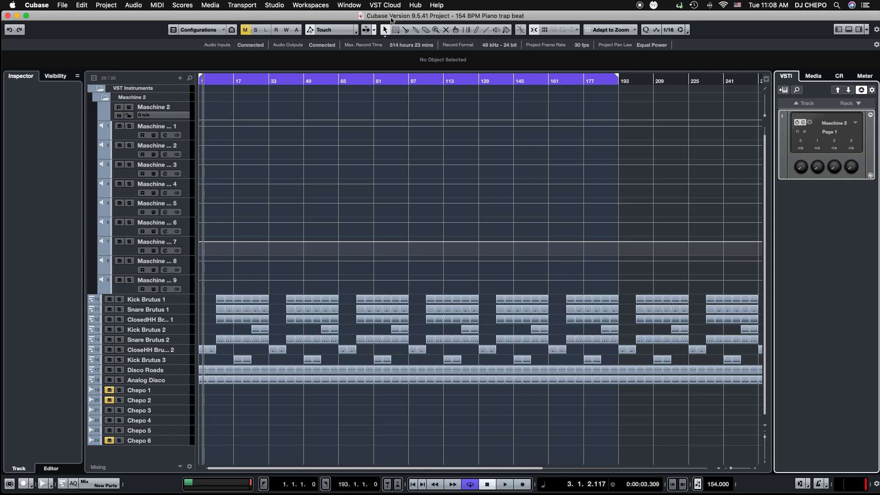
click(280, 7)
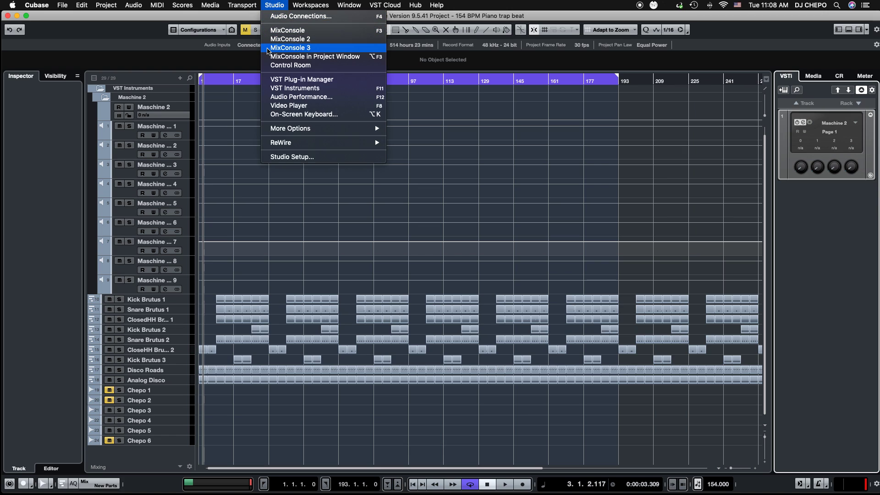
In Studio Setup, check the MIDI ports of Mackie Control 1 through 4 (DAW Control MIDI 4 to 1).
click(290, 158)
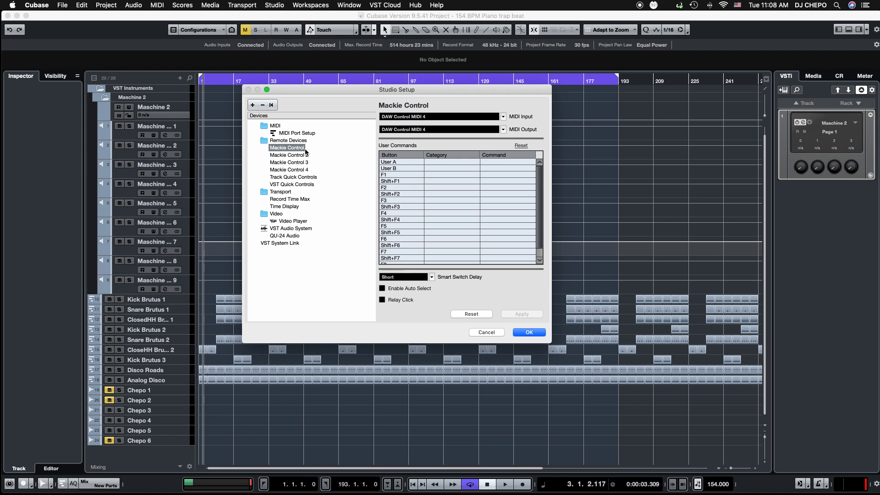
click(308, 169)
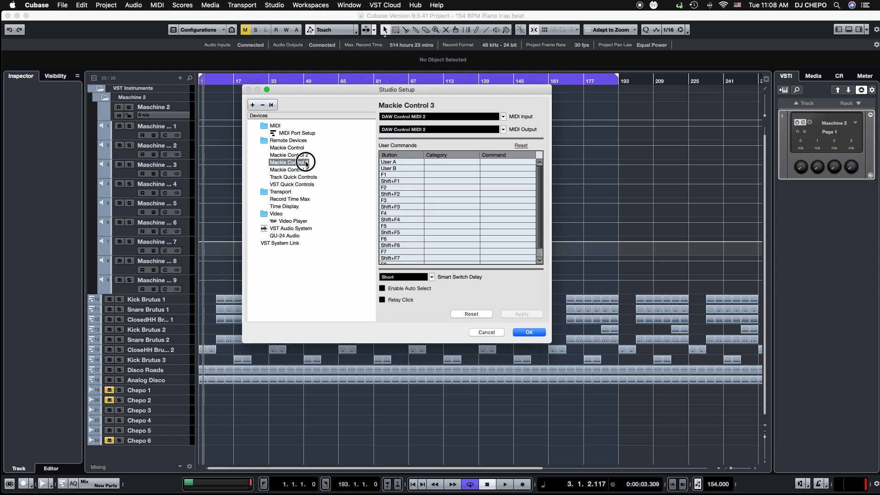
click(302, 147)
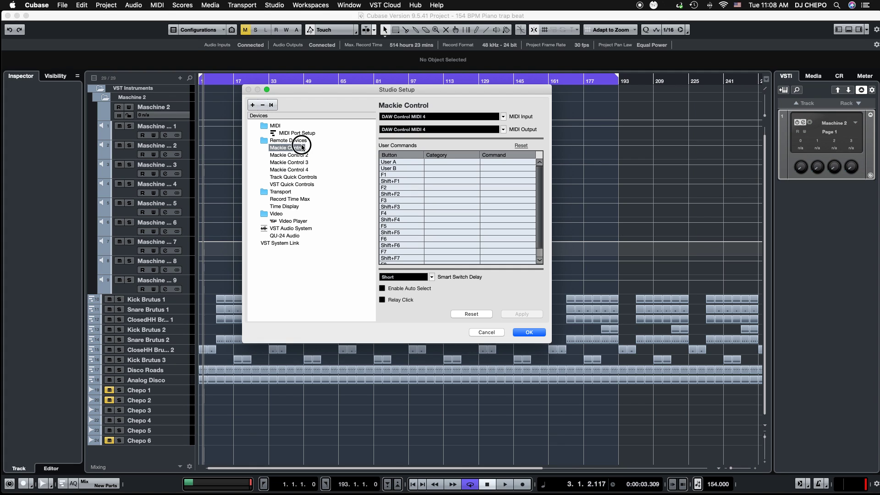
click(307, 170)
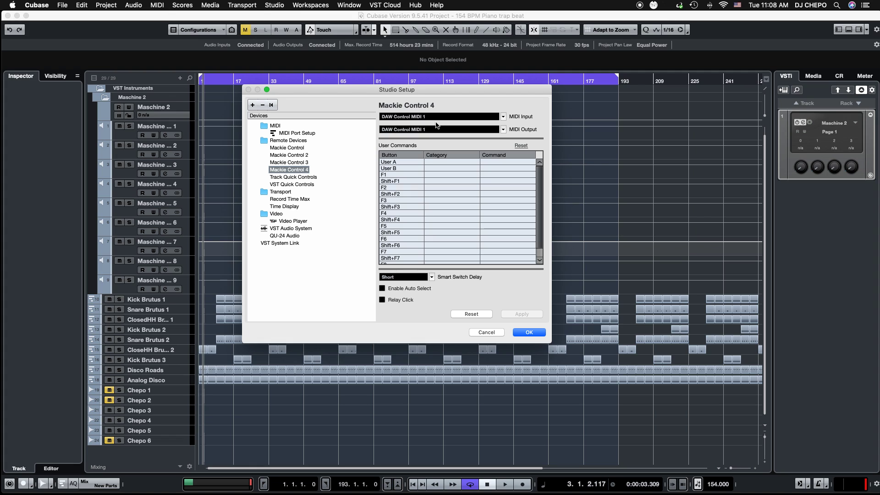
click(303, 163)
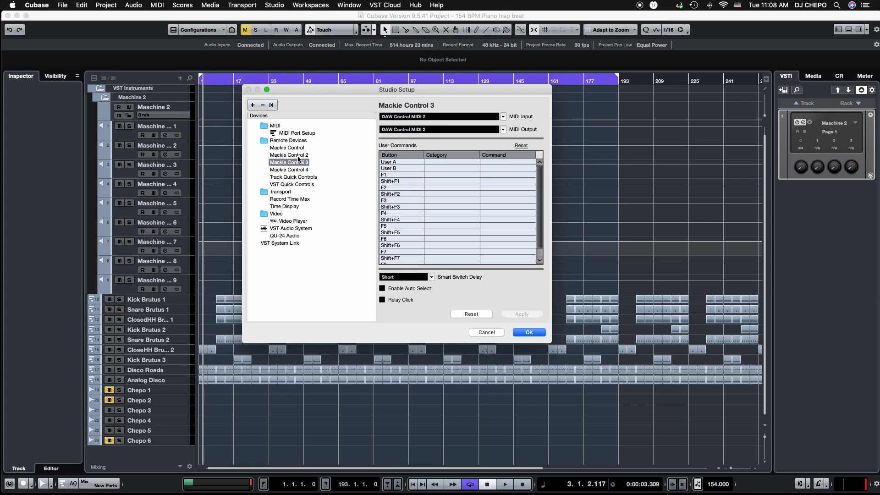
click(300, 155)
click(286, 147)
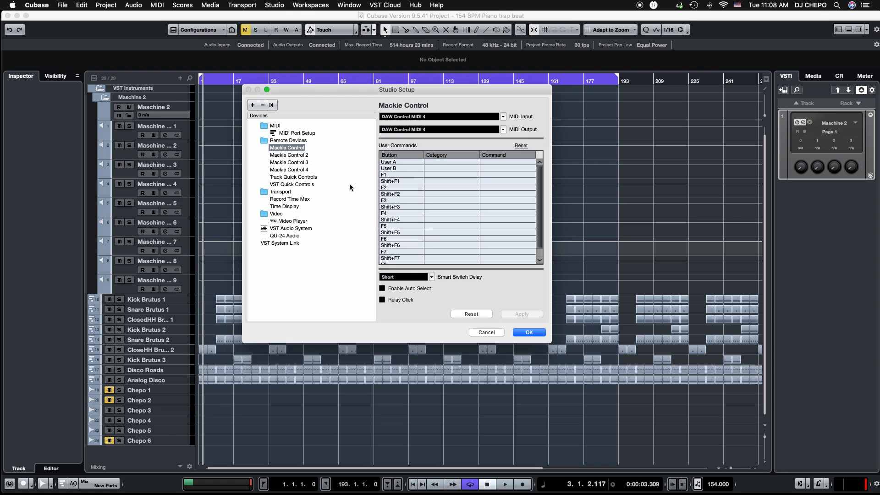
key(Down)
key(Down)
key(Down)
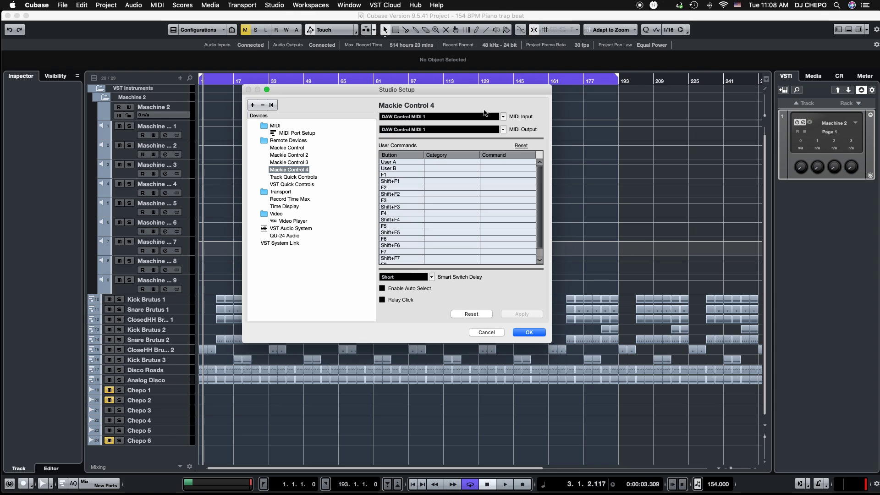
Close the Studio Setup dialog with OK.
click(274, 6)
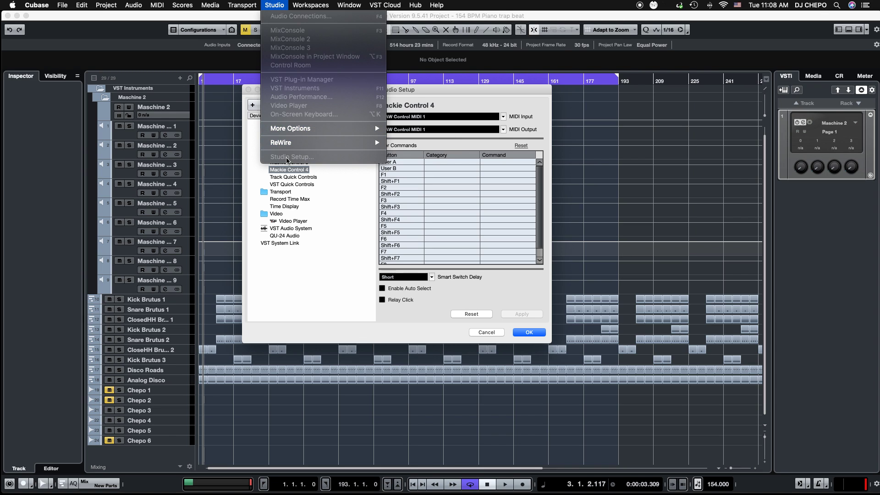
click(518, 300)
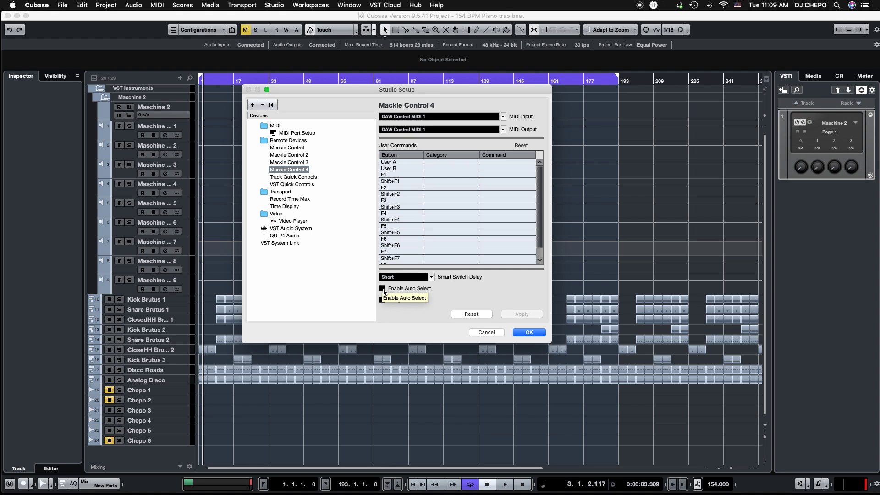
click(532, 334)
mouse_move(541, 483)
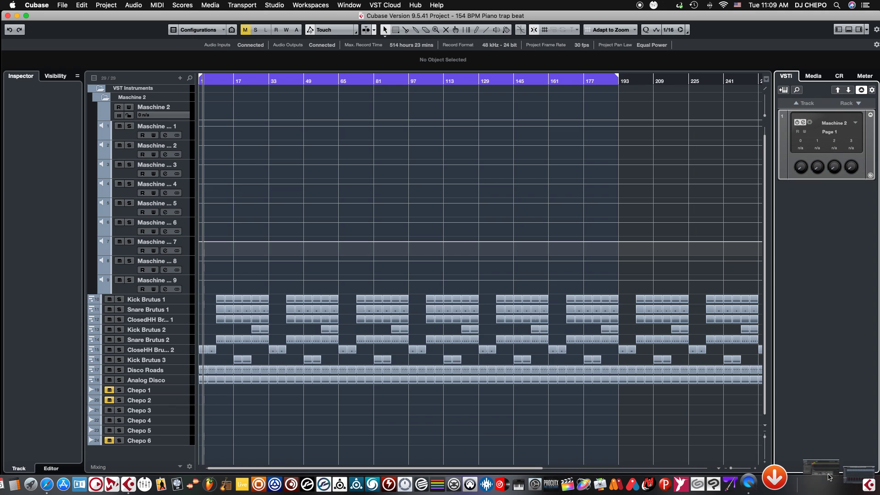
Restore Maschine 2, switch it to the pattern editor, and minimize it again.
click(829, 476)
click(172, 40)
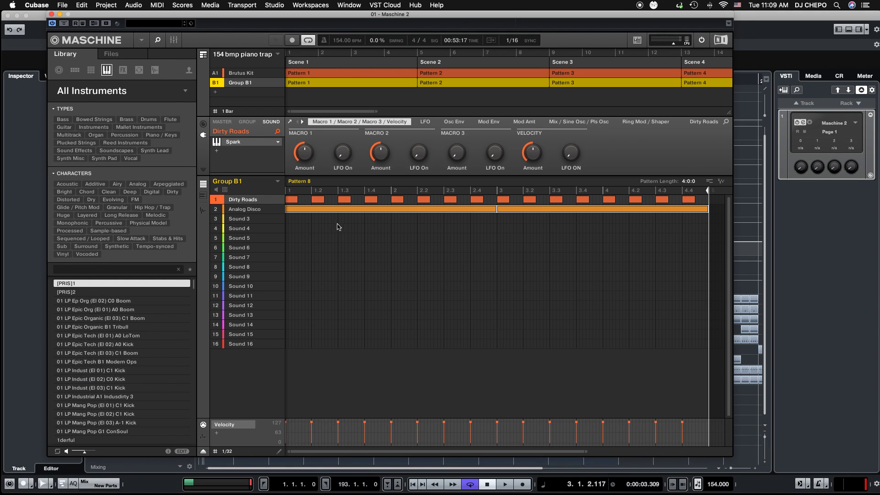
click(60, 15)
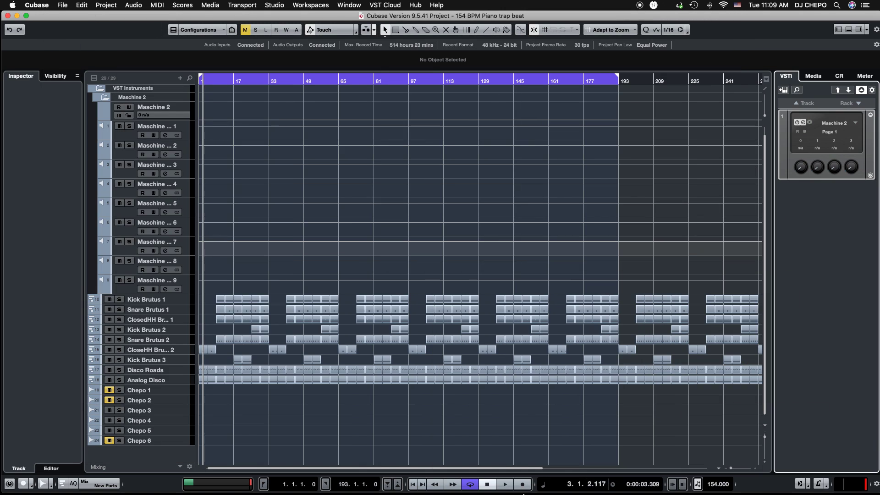
Start project playback and bring the MixConsole window back in front.
click(825, 488)
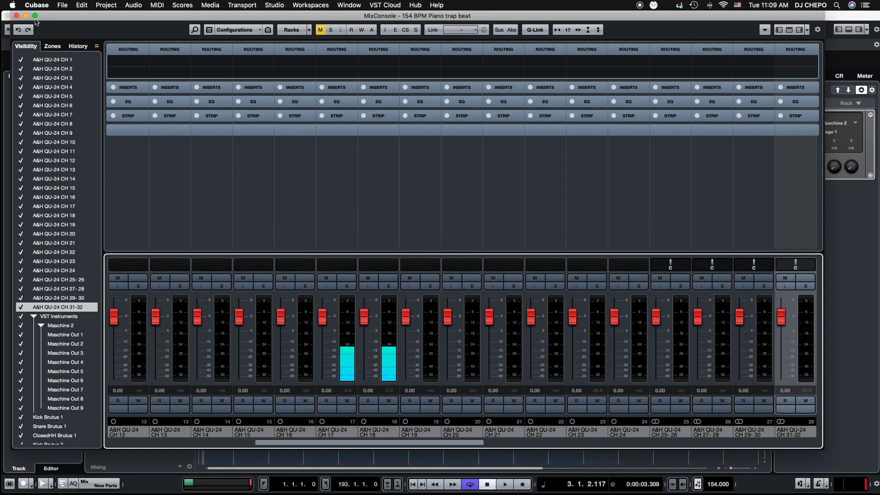
key(F3)
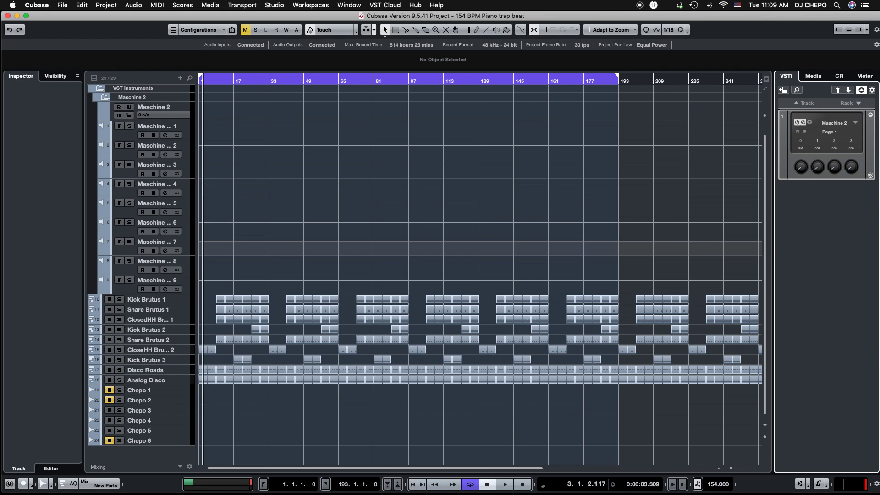
click(504, 484)
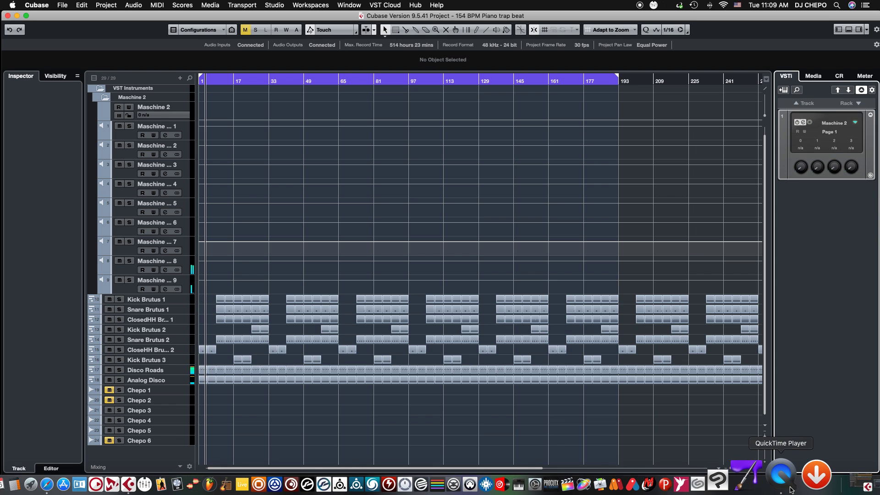
click(845, 478)
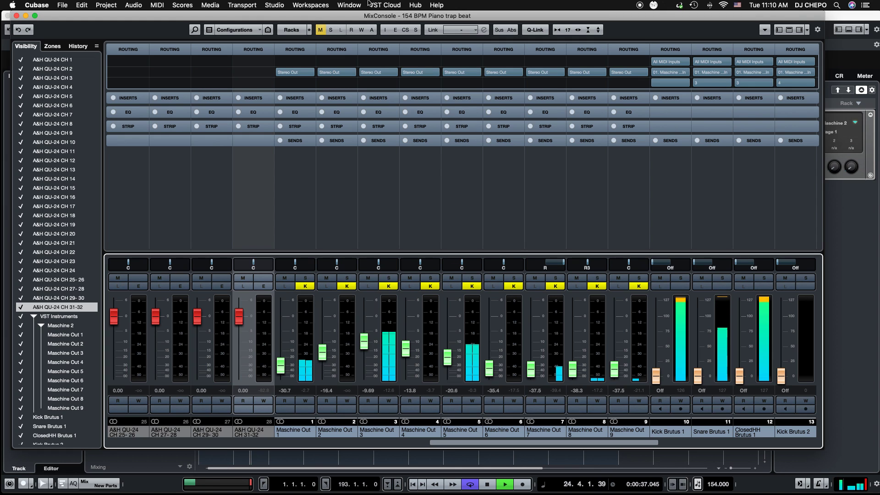
click(274, 5)
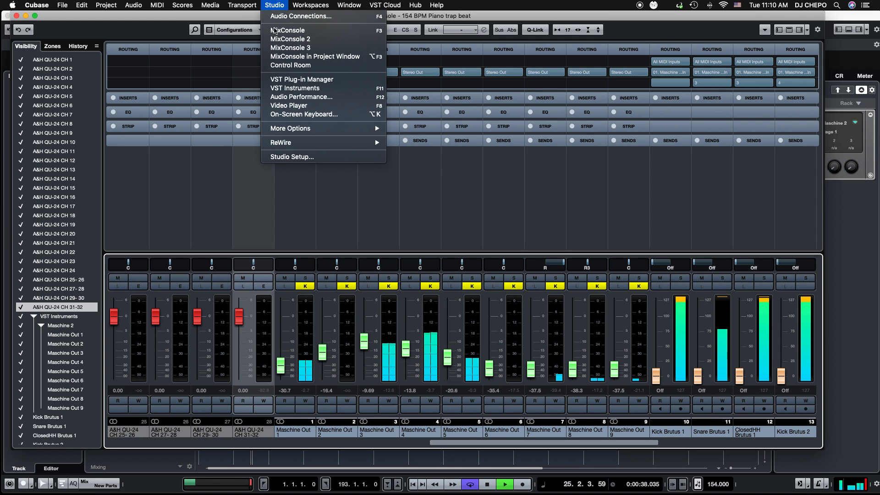
click(292, 157)
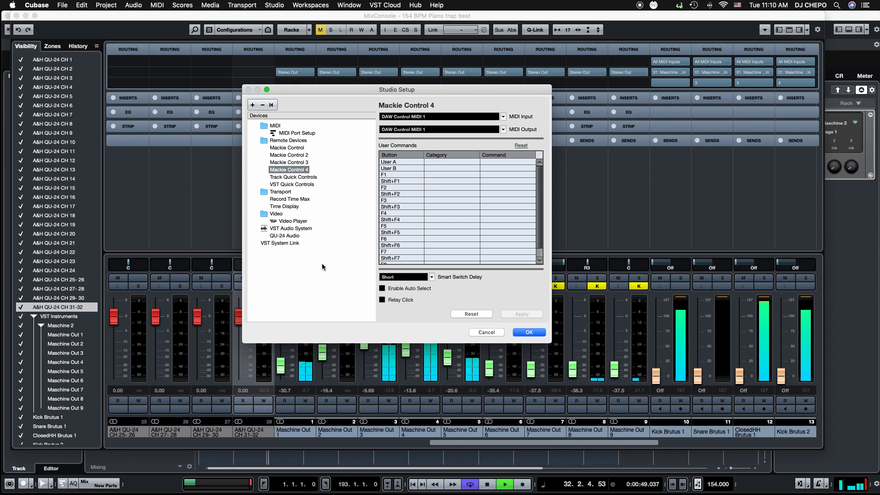
key(Up)
key(Up)
key(Up)
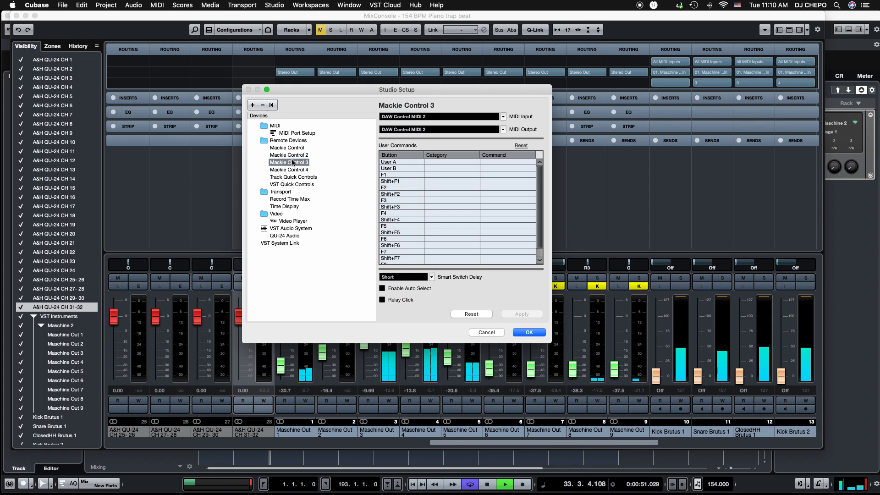
click(295, 171)
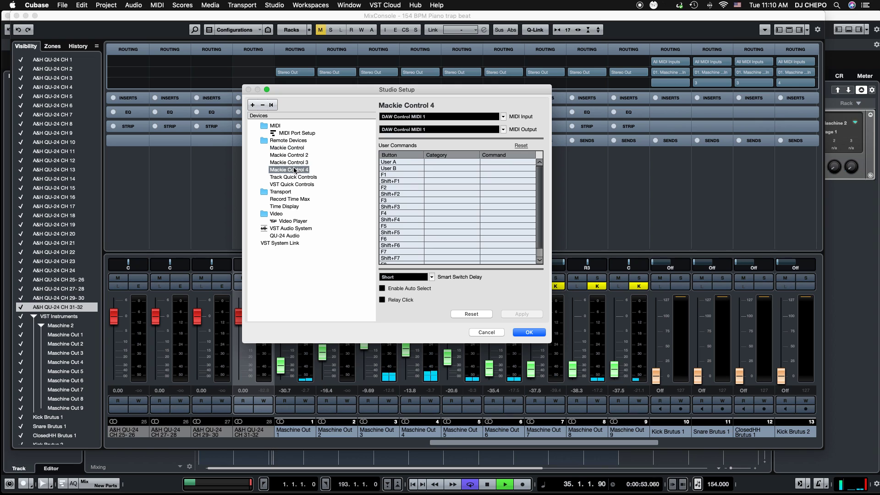
click(288, 163)
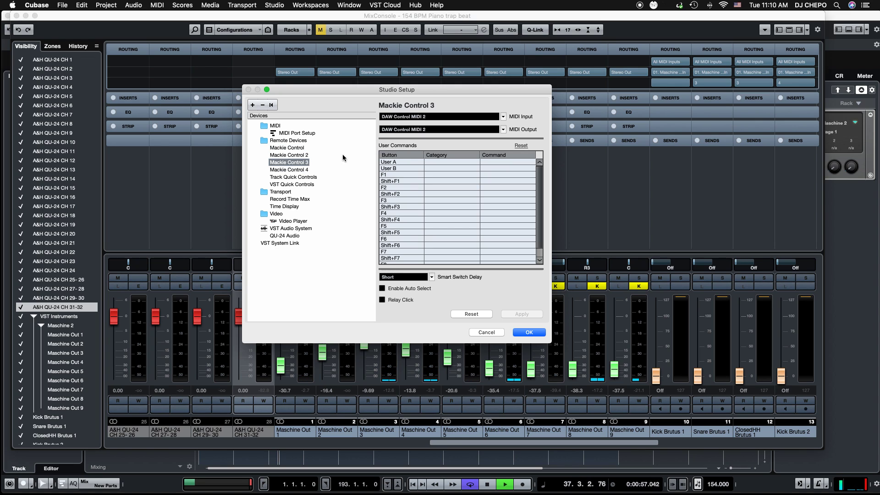
click(297, 155)
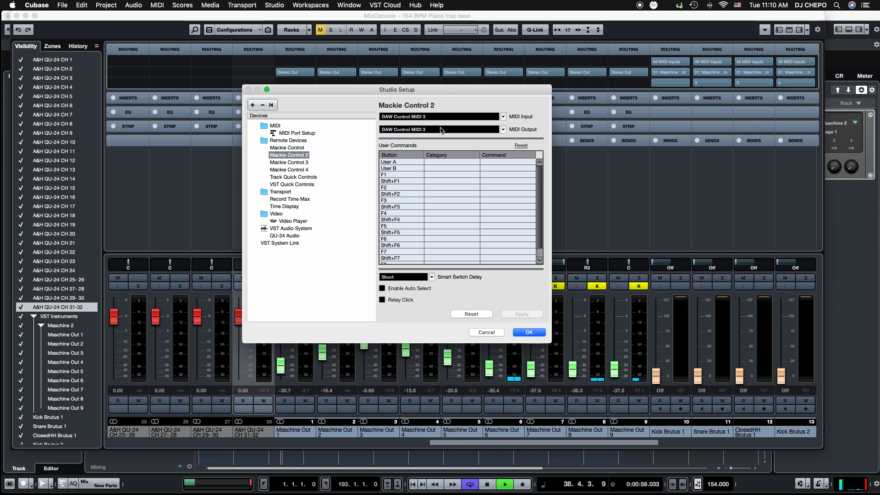
click(288, 148)
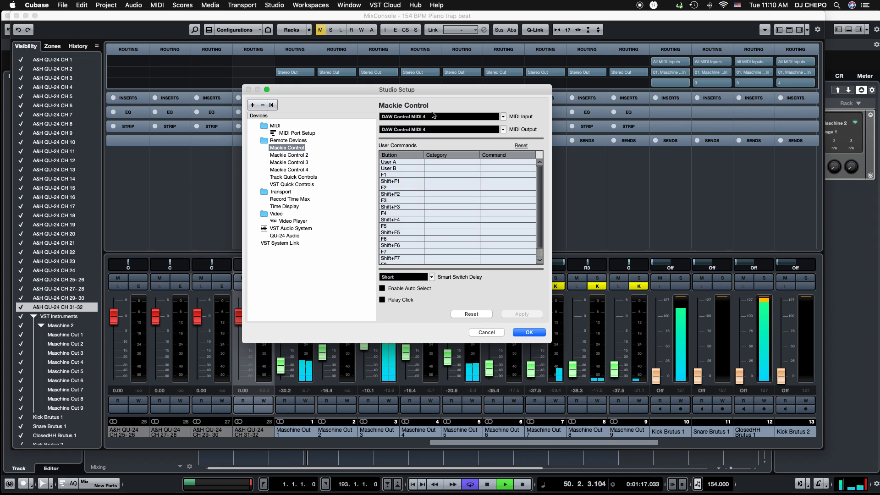
click(383, 289)
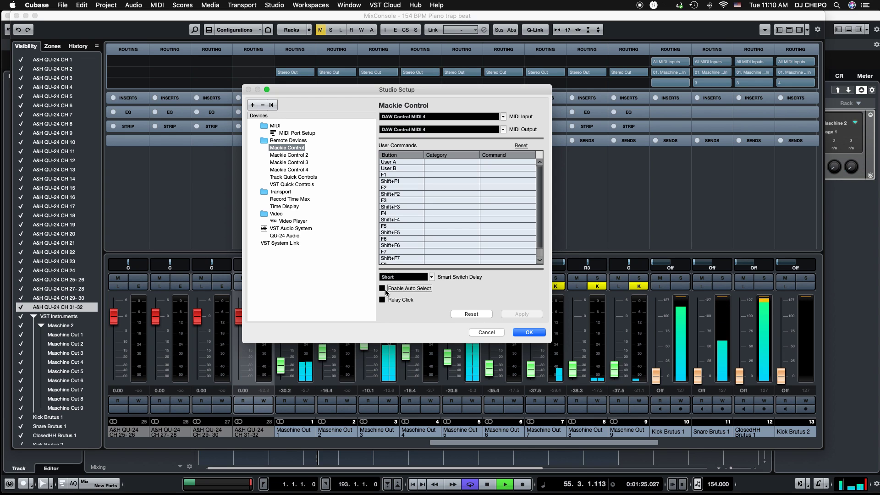
click(529, 332)
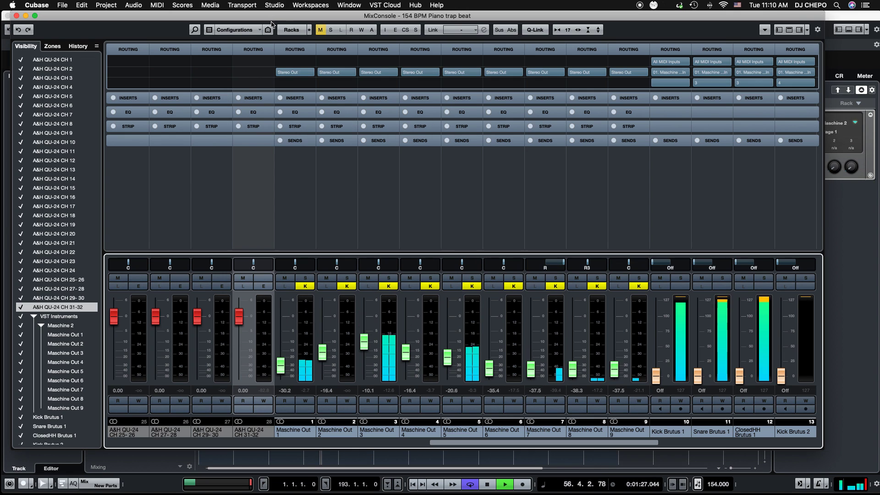
Open Audio Connections and confirm input bus CH 1 stays on QU-24 Audio.
click(274, 5)
click(282, 16)
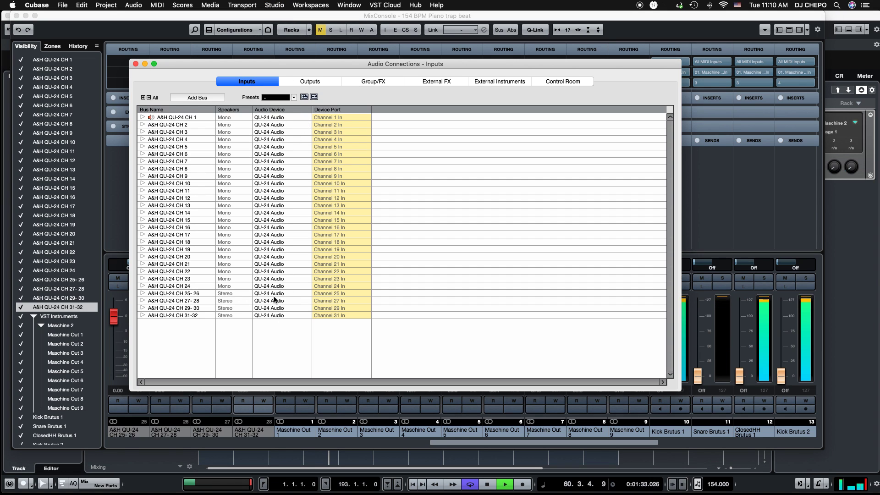
click(282, 118)
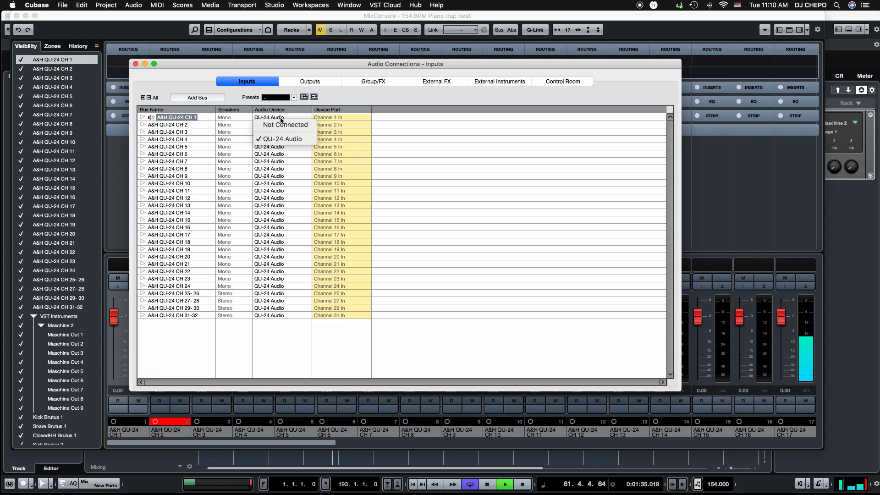
click(344, 96)
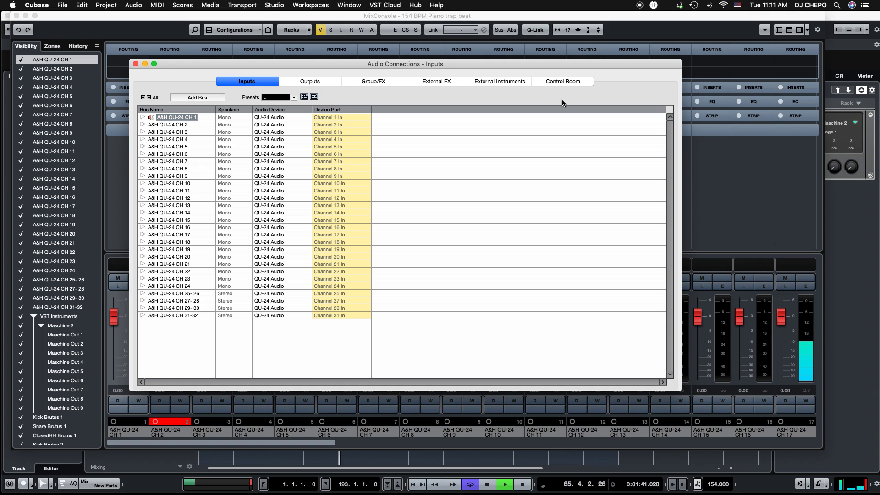
Review the Control Room and Stereo Out output connections, then return to Inputs.
click(577, 80)
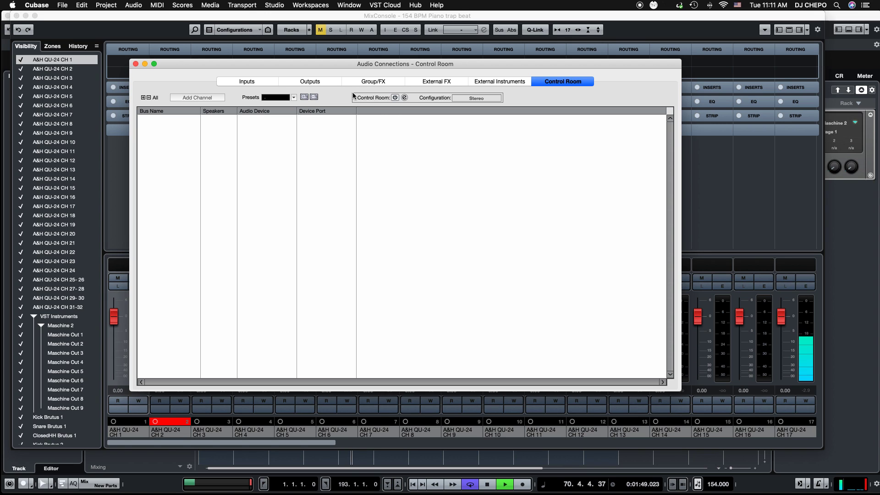
click(300, 81)
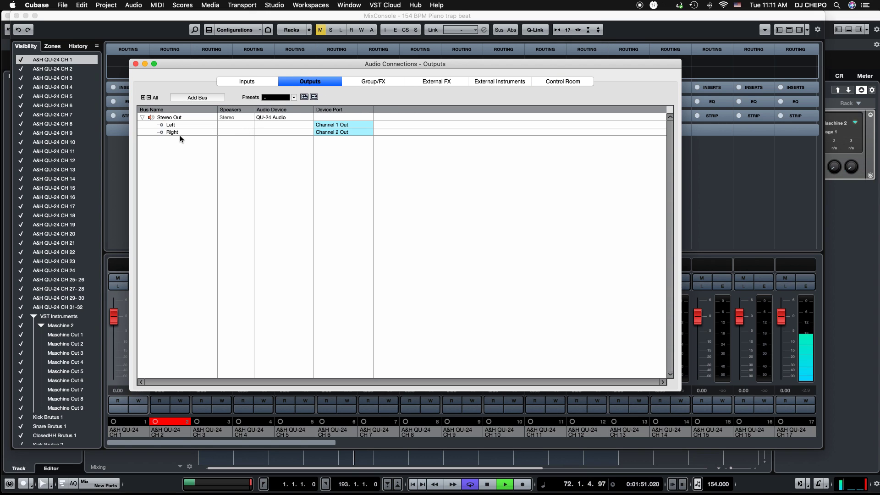
click(279, 118)
click(247, 81)
click(247, 83)
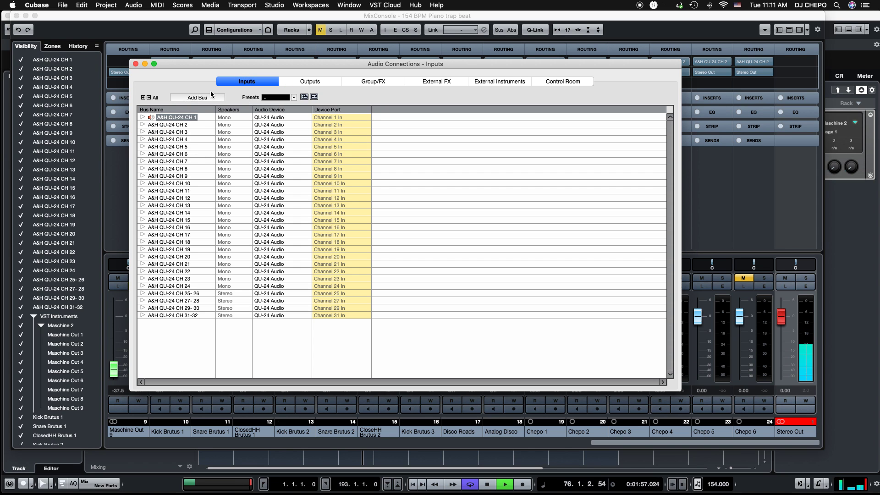
Close Audio Connections and scroll the MixConsole across the A&H QU-24 channel strips.
click(135, 64)
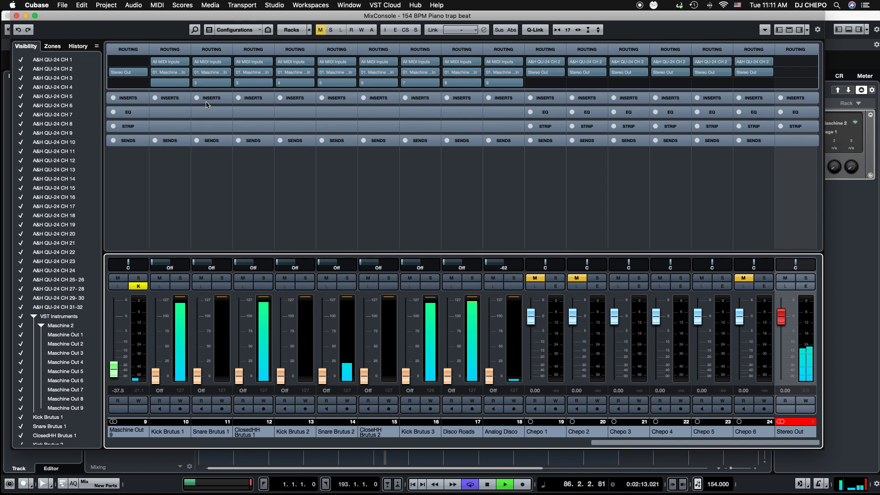
scroll(246, 284, left, 10)
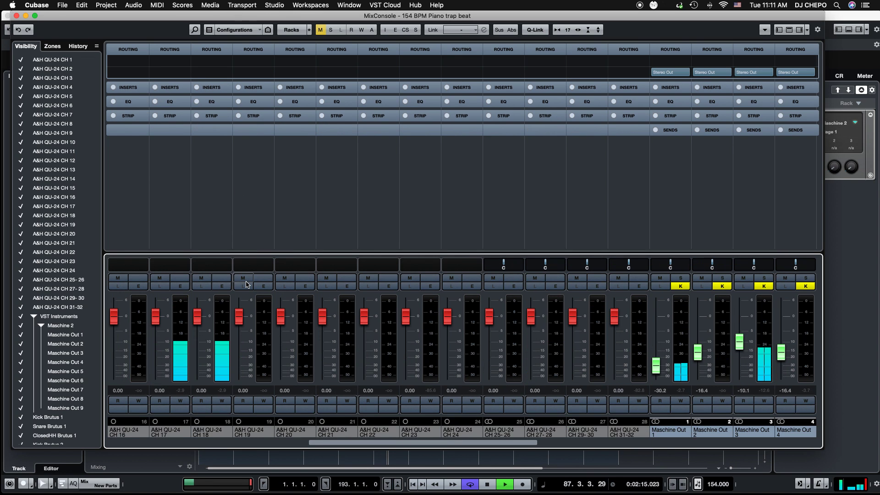
scroll(246, 284, right, 8)
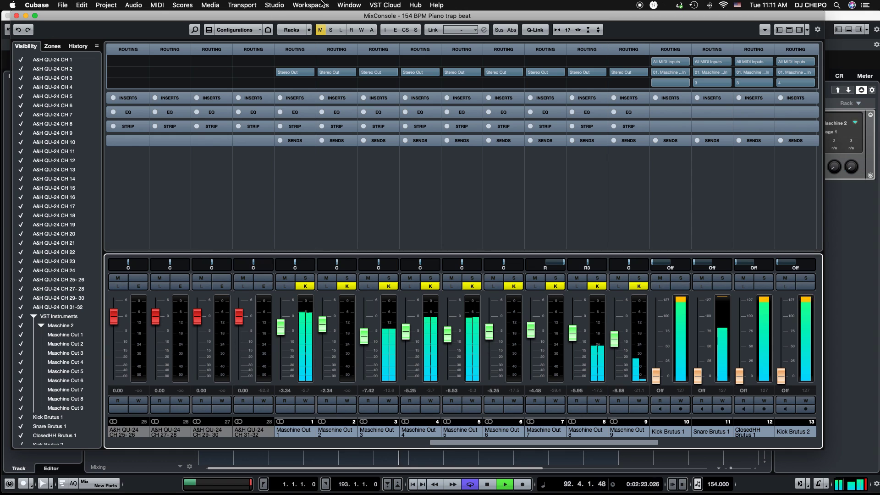
Reopen Studio Setup on Mackie Control 3, showing its DAW Control MIDI 2 input and output.
click(275, 5)
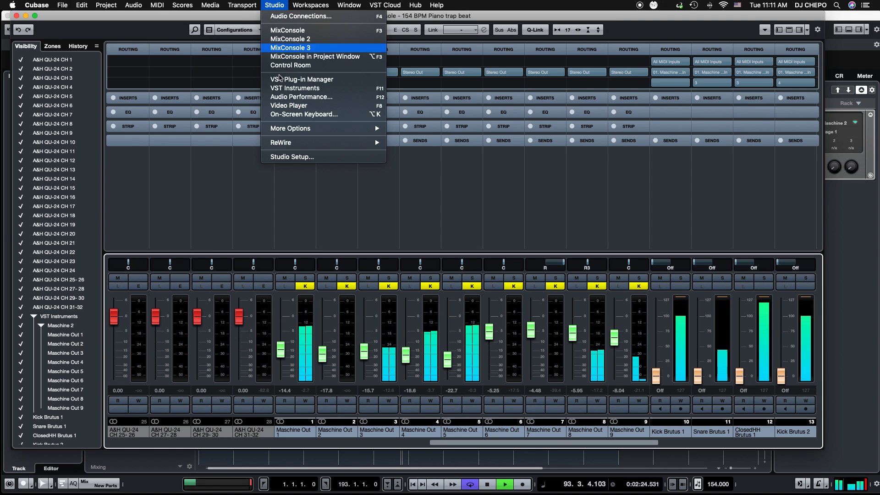
click(292, 156)
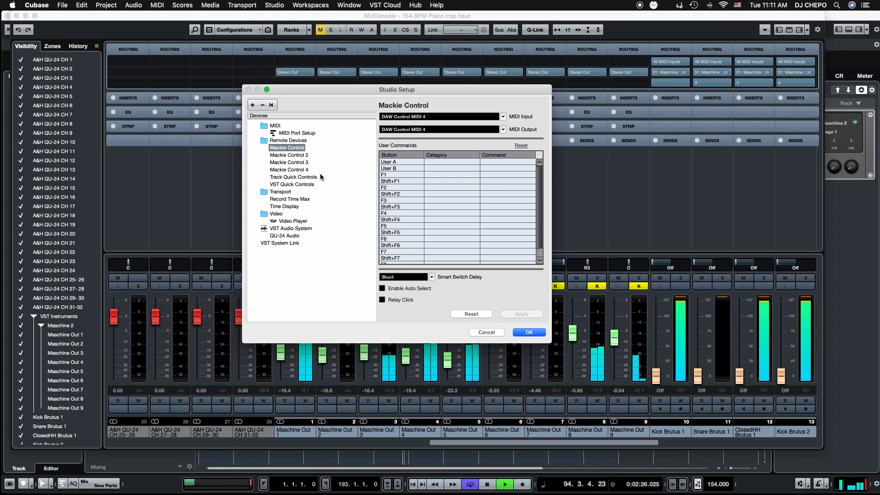
click(299, 155)
click(295, 162)
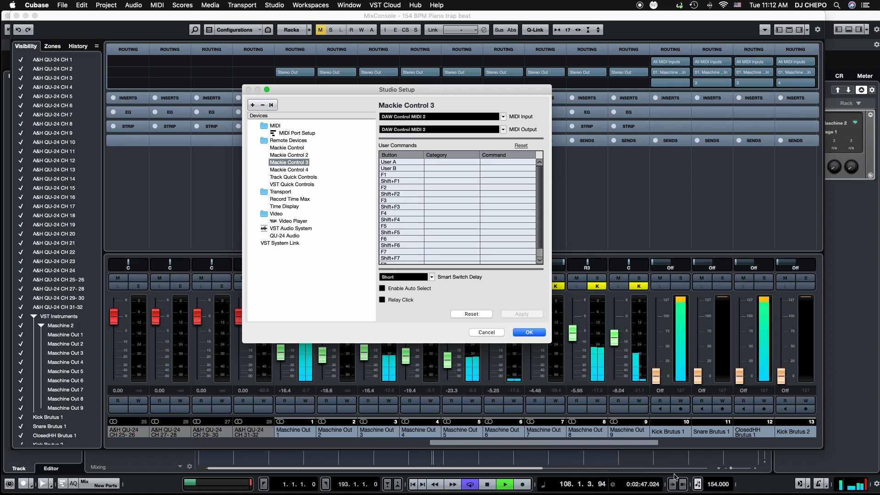
mouse_move(799, 493)
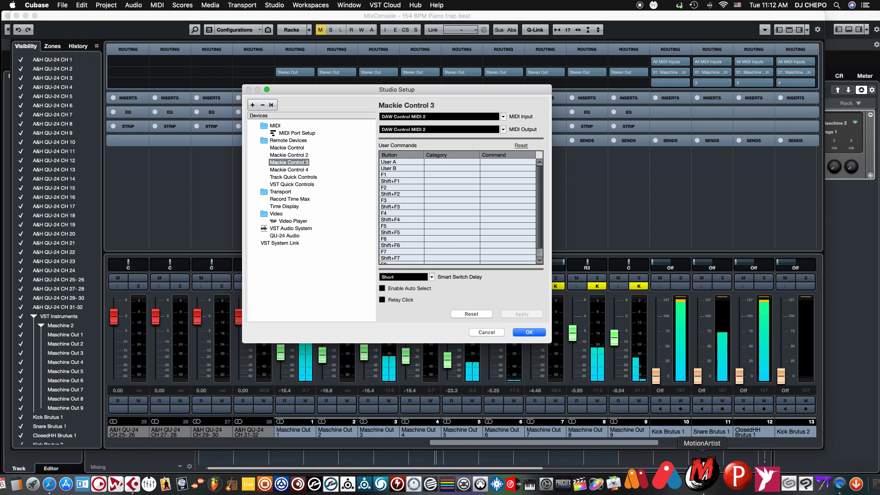